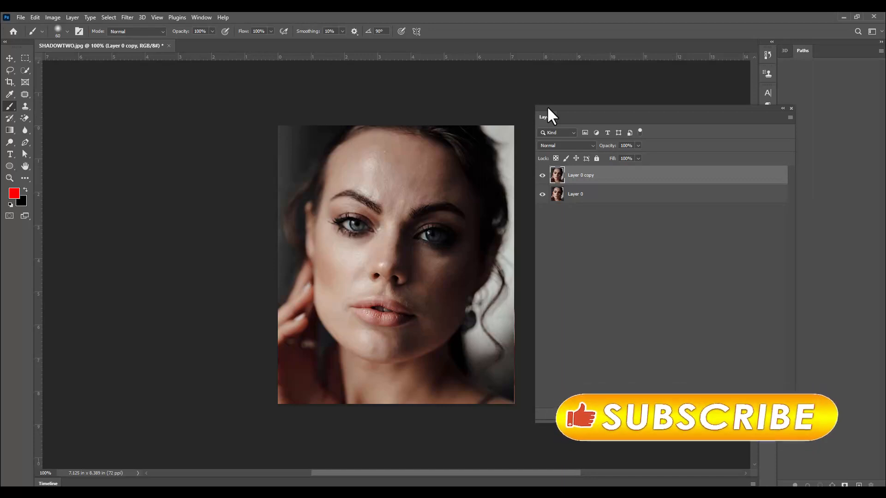
# Step: Lasso the shadowed half of the face, from the forehead down the nose and chin to the neck and back along the hairline
pyautogui.moveTo(548, 108); pyautogui.dragTo(566, 106)
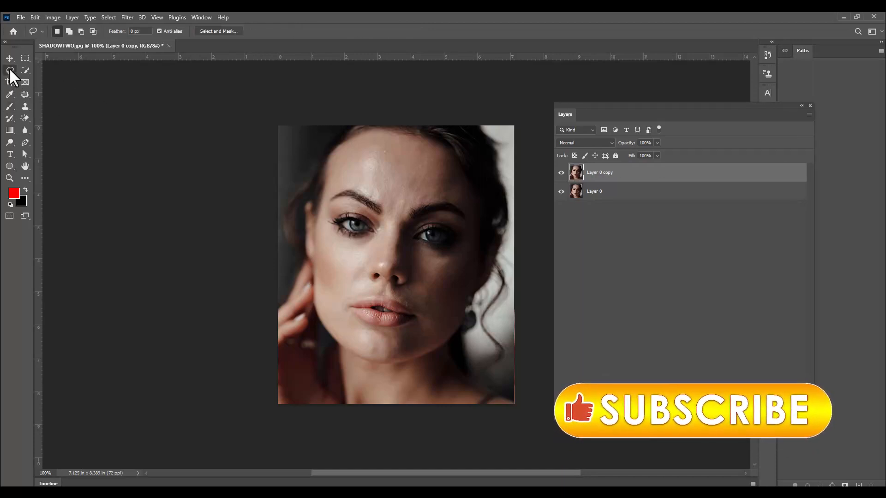
pyautogui.moveTo(10, 67); pyautogui.dragTo(44, 69)
pyautogui.moveTo(446, 156)
pyautogui.mouseDown()
pyautogui.moveTo(442, 175)
pyautogui.moveTo(399, 224)
pyautogui.moveTo(386, 334)
pyautogui.mouseUp()
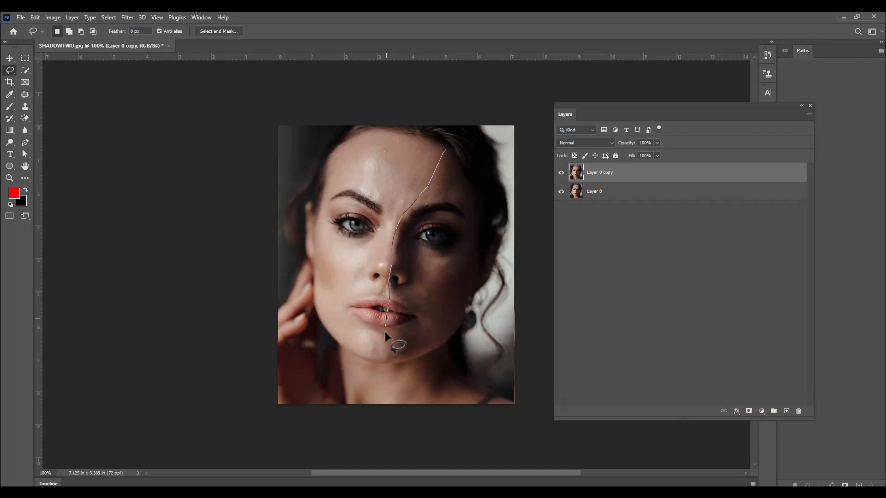
pyautogui.moveTo(395, 385)
pyautogui.mouseDown()
pyautogui.moveTo(439, 411)
pyautogui.moveTo(485, 413)
pyautogui.moveTo(490, 404)
pyautogui.moveTo(489, 389)
pyautogui.moveTo(450, 359)
pyautogui.moveTo(448, 341)
pyautogui.moveTo(480, 268)
pyautogui.moveTo(479, 205)
pyautogui.moveTo(446, 151)
pyautogui.mouseUp()
pyautogui.moveTo(576, 115); pyautogui.dragTo(553, 120)
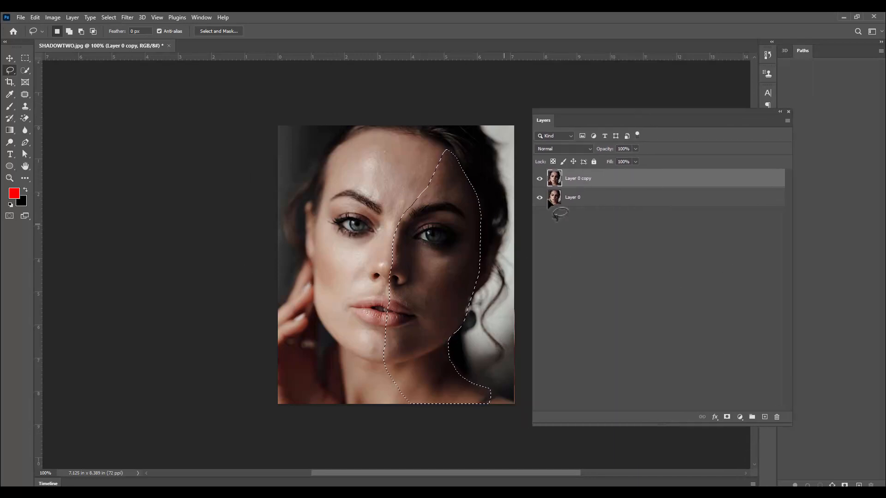
pyautogui.moveTo(578, 113); pyautogui.dragTo(575, 114)
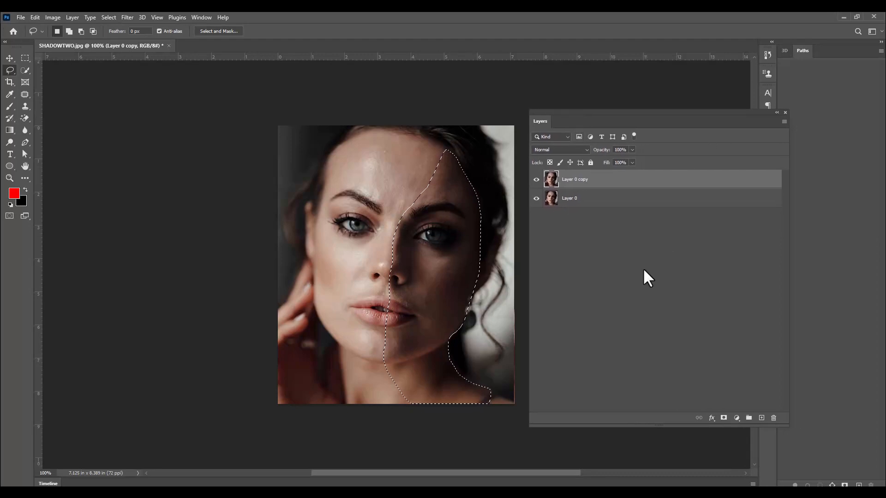
# Step: Add a Curves adjustment layer from the selection and brighten it with a curve point at input 82, output 157
pyautogui.click(736, 418)
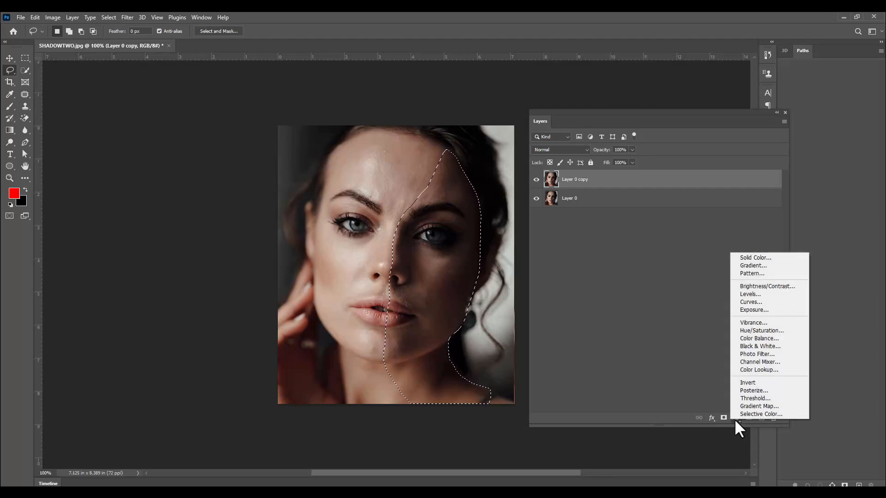
pyautogui.click(759, 302)
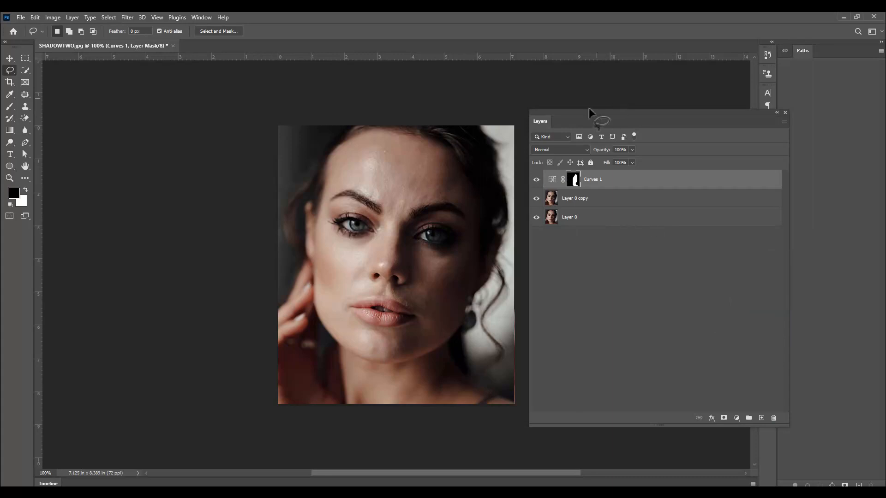
pyautogui.moveTo(590, 112); pyautogui.dragTo(584, 199)
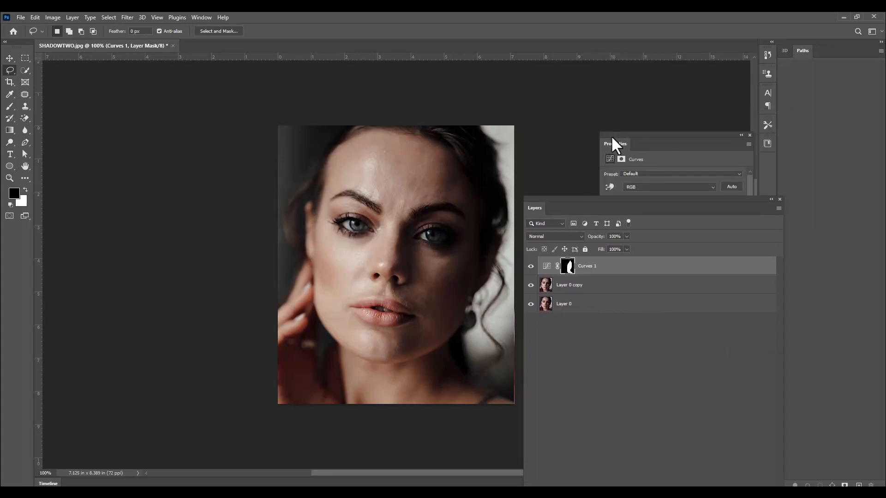
pyautogui.moveTo(612, 137); pyautogui.dragTo(608, 105)
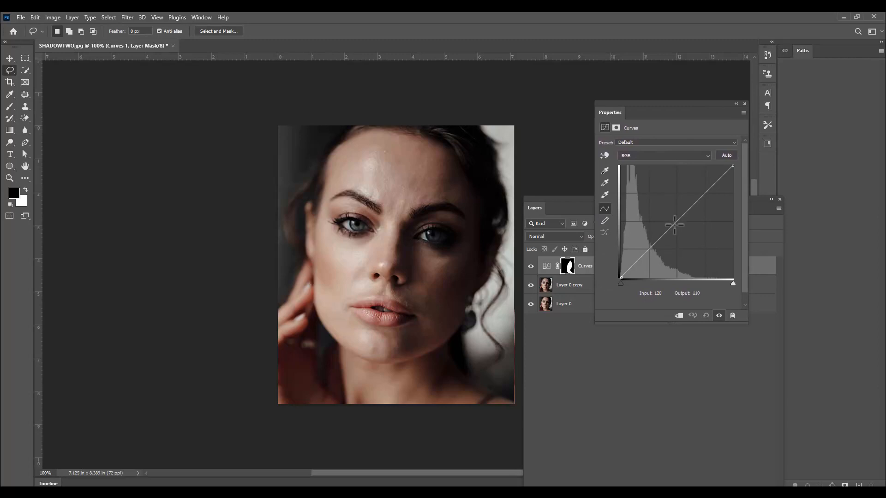
pyautogui.moveTo(668, 231); pyautogui.dragTo(658, 209)
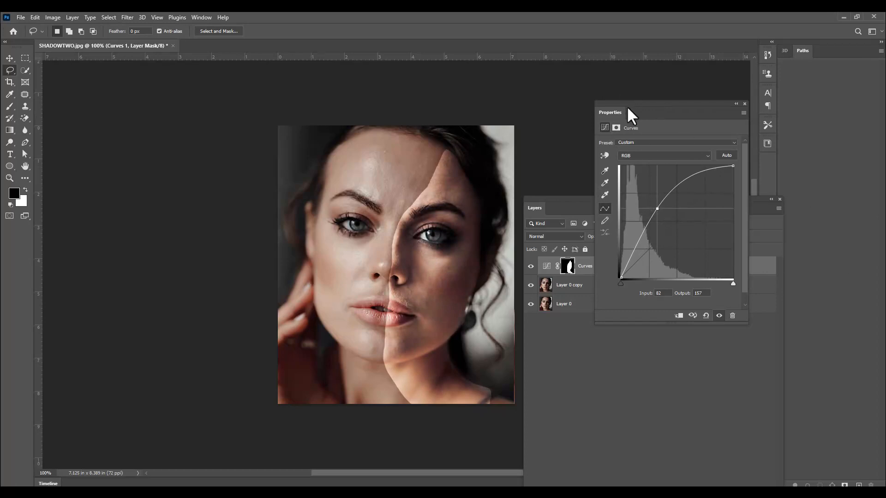
pyautogui.moveTo(627, 107)
pyautogui.mouseDown()
pyautogui.moveTo(656, 103)
pyautogui.moveTo(638, 106)
pyautogui.mouseUp()
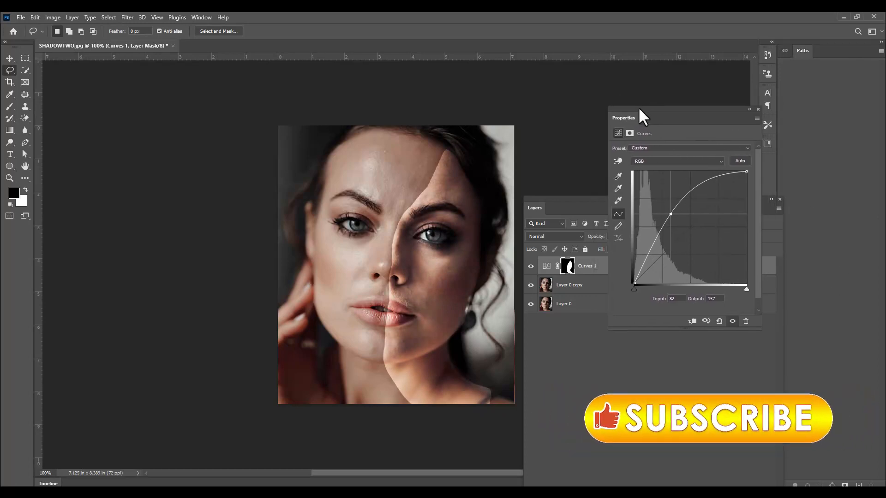
# Step: Set the feather of the Curves 1 layer mask to about 17.8 px to soften the edge of the brightened area
pyautogui.click(566, 269)
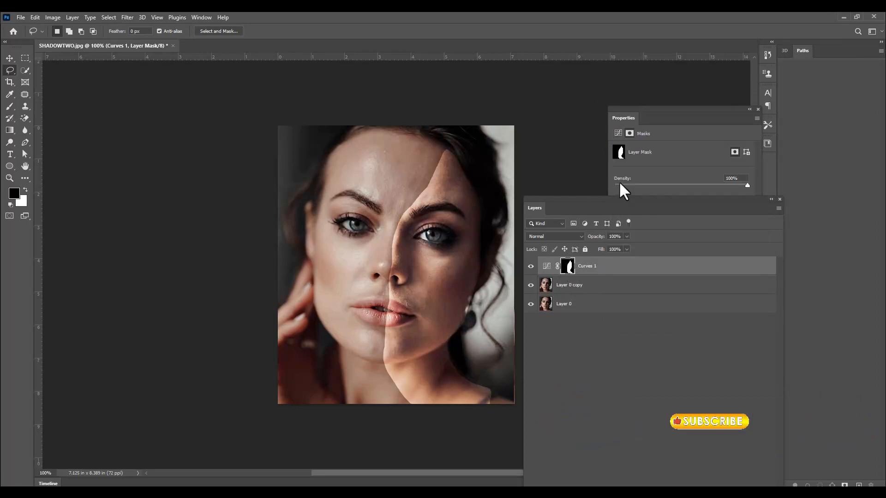
pyautogui.click(640, 109)
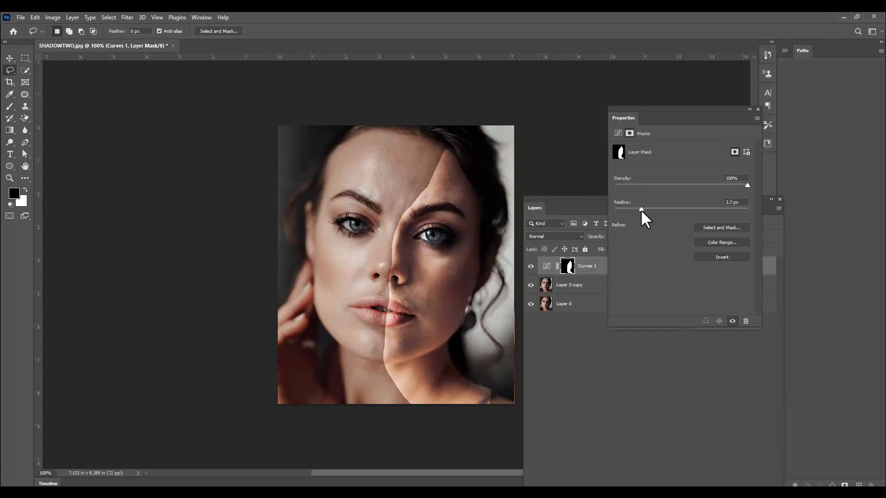
pyautogui.moveTo(650, 210); pyautogui.dragTo(671, 209)
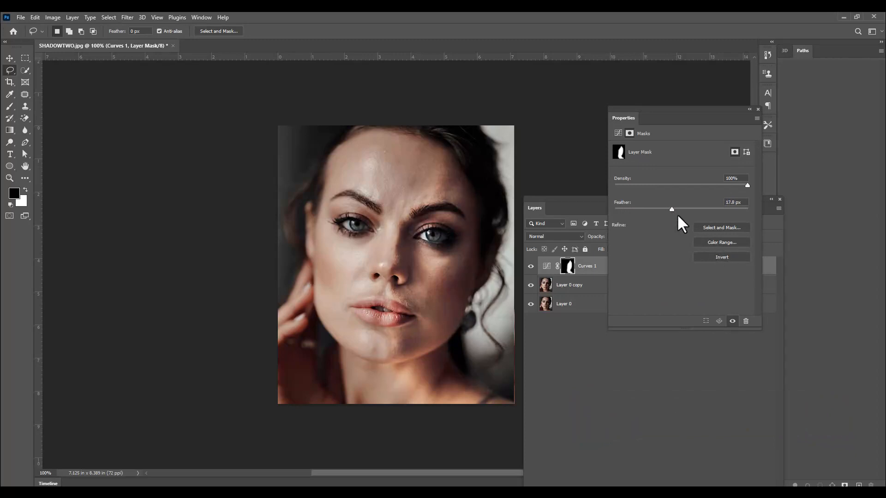
pyautogui.moveTo(645, 107); pyautogui.dragTo(687, 109)
pyautogui.moveTo(539, 203); pyautogui.dragTo(571, 158)
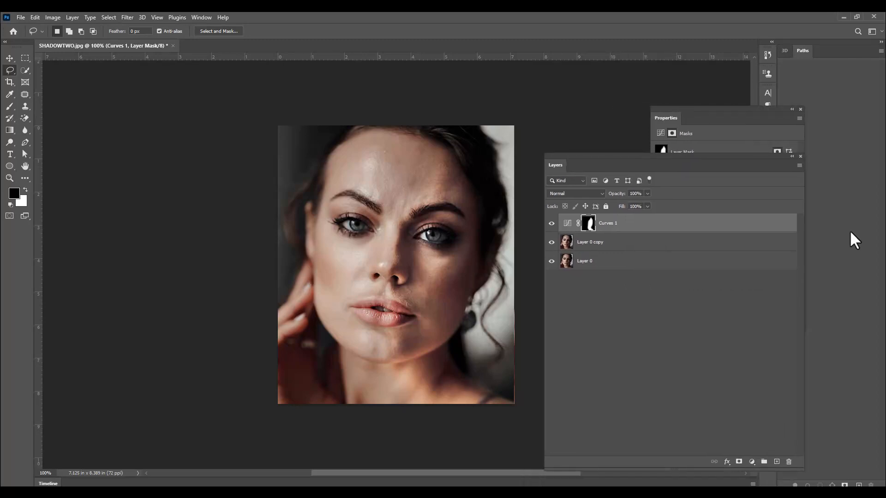
# Step: Paint black on the Curves 1 mask around the cheek and nose with a soft brush at 25% flow to blend the brightening
pyautogui.click(10, 107)
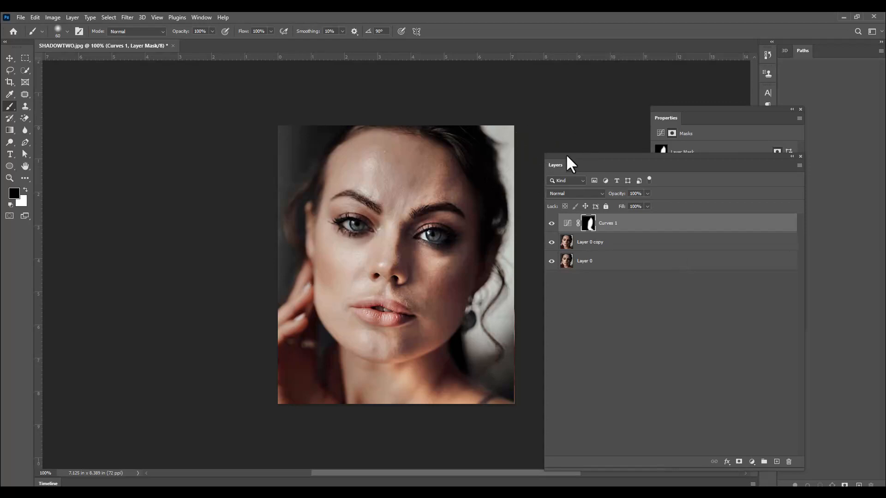
pyautogui.moveTo(566, 155); pyautogui.dragTo(577, 155)
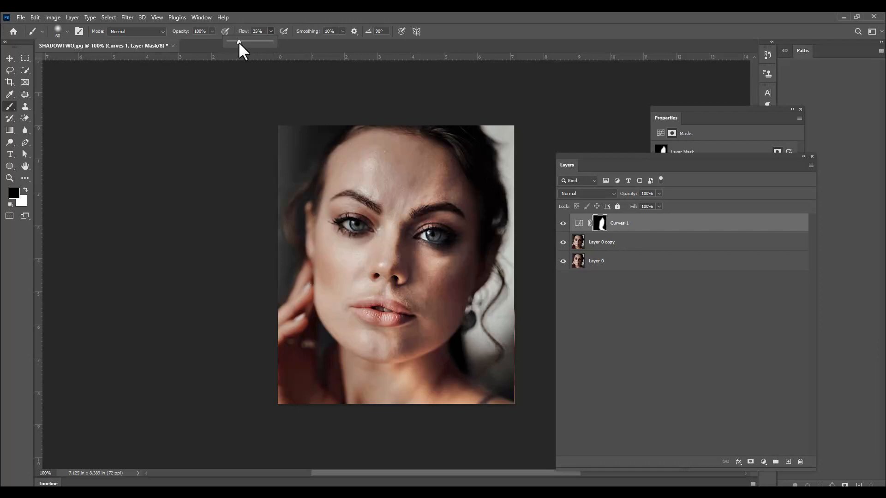
pyautogui.click(313, 13)
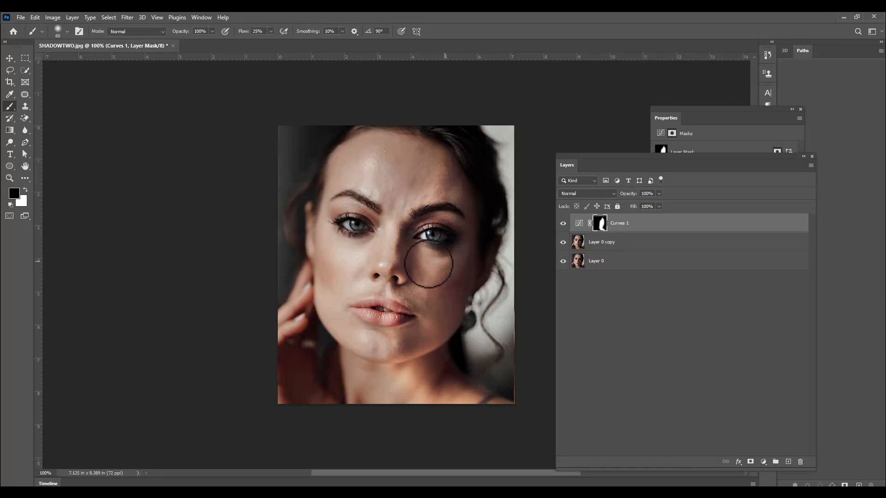
pyautogui.moveTo(447, 266)
pyautogui.mouseDown()
pyautogui.moveTo(418, 262)
pyautogui.moveTo(447, 264)
pyautogui.mouseUp()
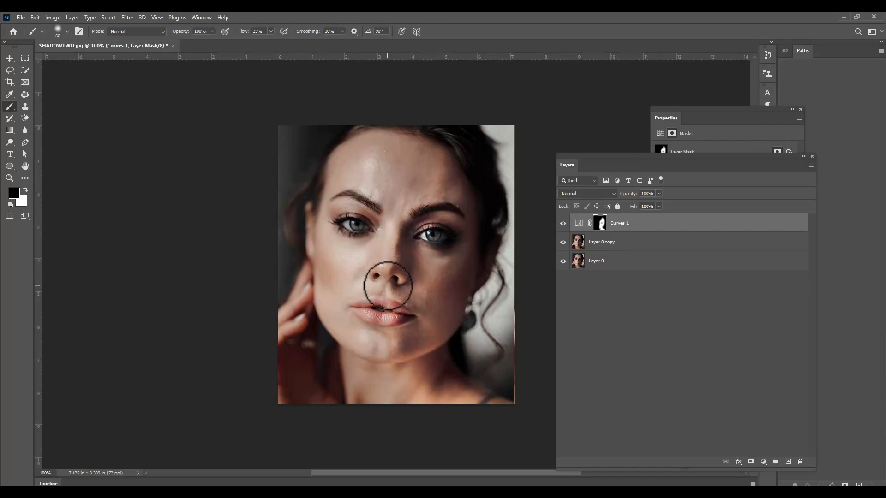
# Step: Increase the feather of the Curves 1 layer mask to blend its edge further
pyautogui.click(685, 118)
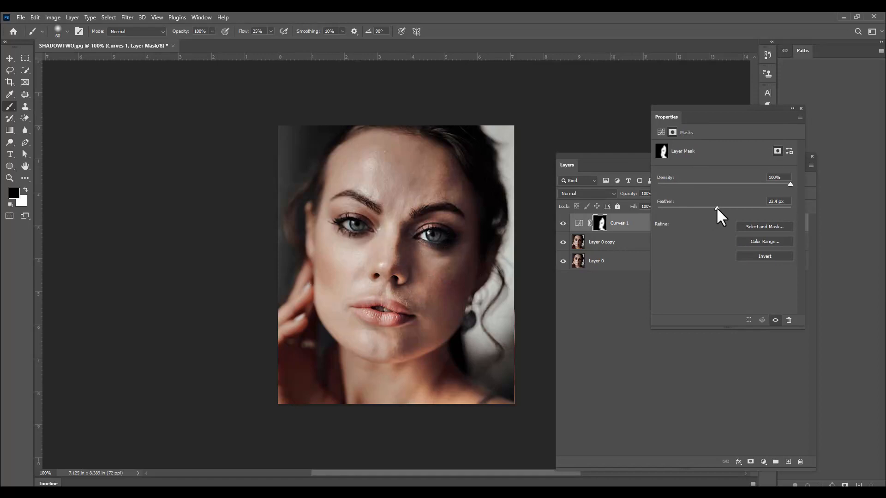
pyautogui.moveTo(717, 208); pyautogui.dragTo(722, 208)
pyautogui.moveTo(612, 161); pyautogui.dragTo(605, 160)
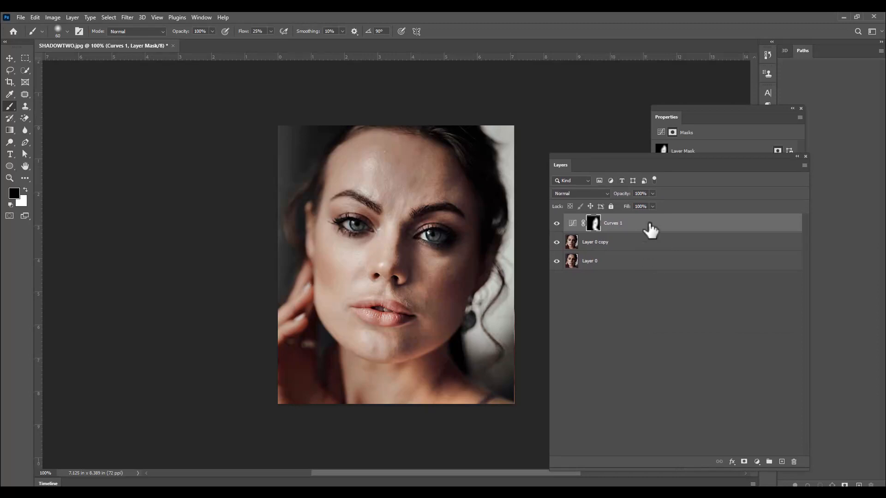
# Step: Set the blend mode of the Curves 1 layer to Screen
pyautogui.click(591, 191)
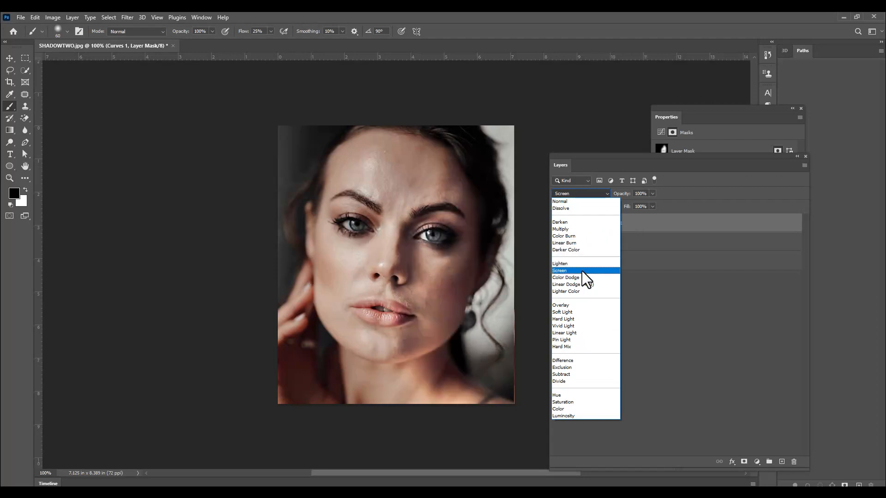
pyautogui.click(582, 271)
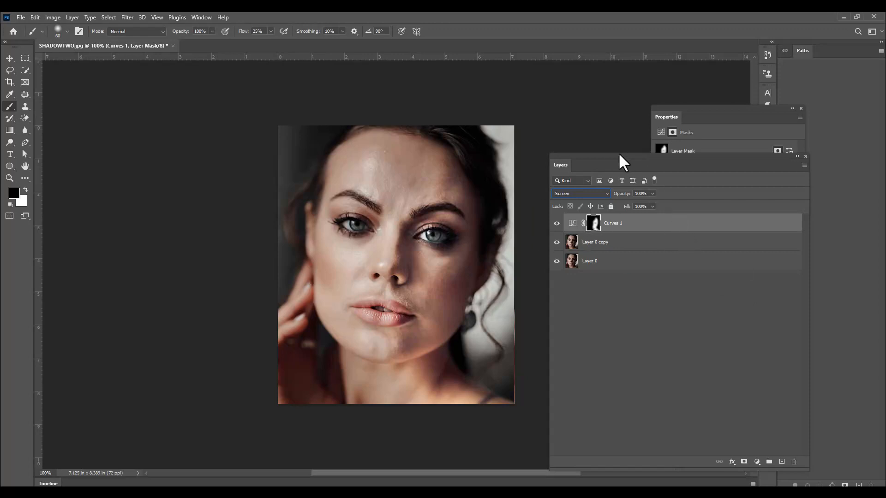
pyautogui.moveTo(619, 155); pyautogui.dragTo(630, 154)
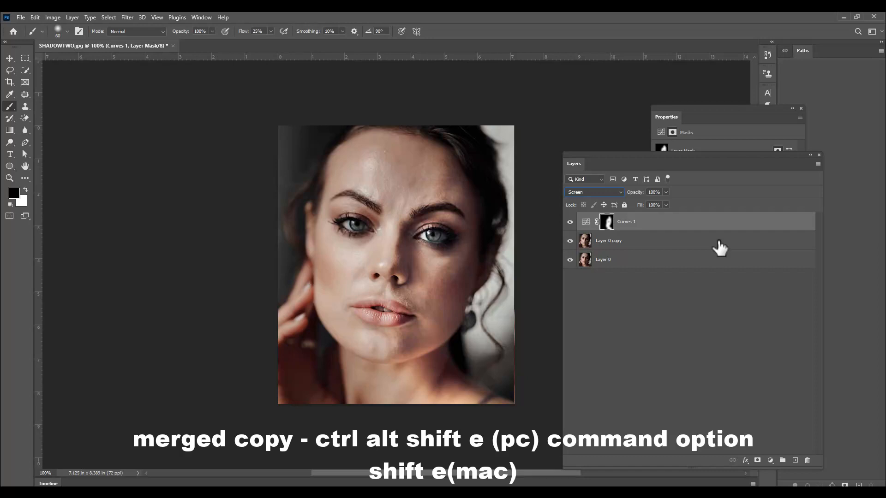
# Step: Create a merged copy of the visible layers and use the Patch tool to even out skin below the nose and above the brow
pyautogui.hotkey('ctrl', 'alt', 'shift', 'e')
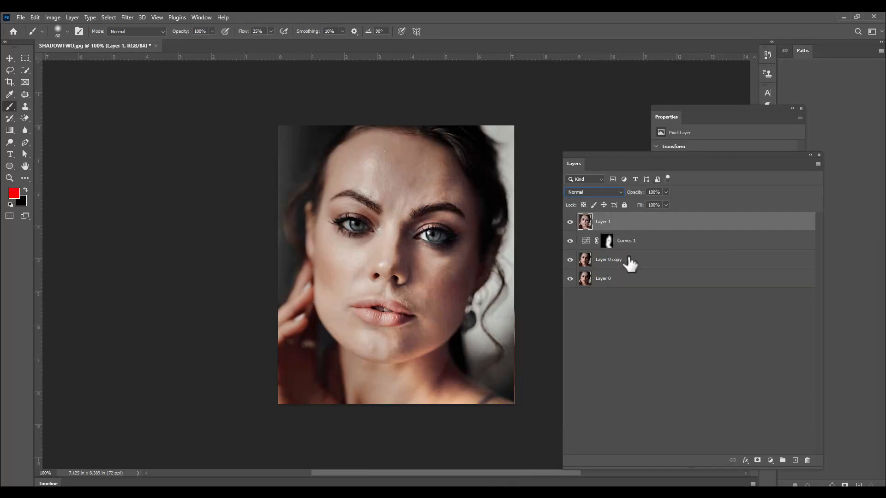
pyautogui.click(25, 94)
pyautogui.rightClick(25, 94)
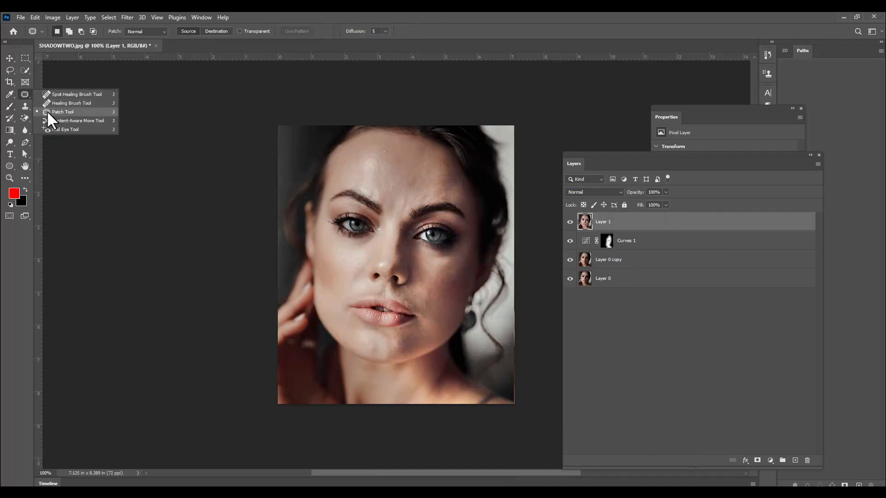
pyautogui.click(51, 111)
pyautogui.moveTo(386, 285)
pyautogui.mouseDown()
pyautogui.moveTo(389, 293)
pyautogui.moveTo(367, 284)
pyautogui.mouseUp()
pyautogui.hotkey('ctrl', 'd')
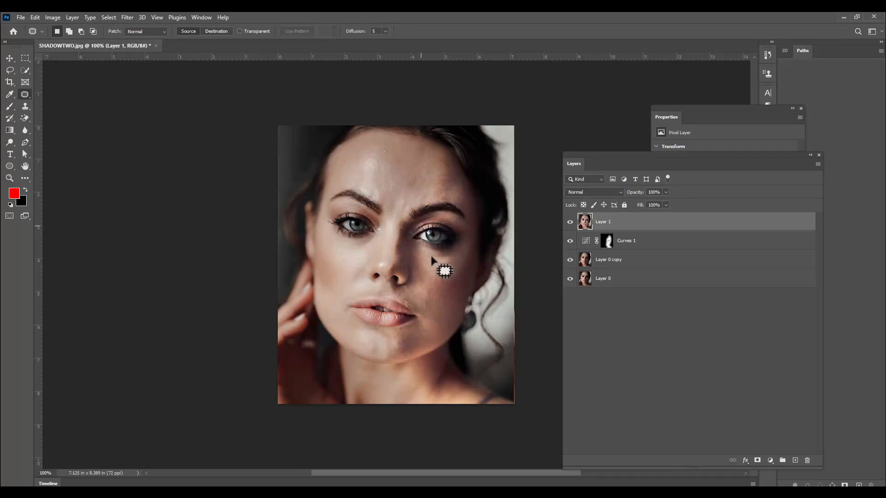
pyautogui.moveTo(409, 186)
pyautogui.mouseDown()
pyautogui.moveTo(432, 187)
pyautogui.moveTo(416, 202)
pyautogui.moveTo(399, 174)
pyautogui.mouseUp()
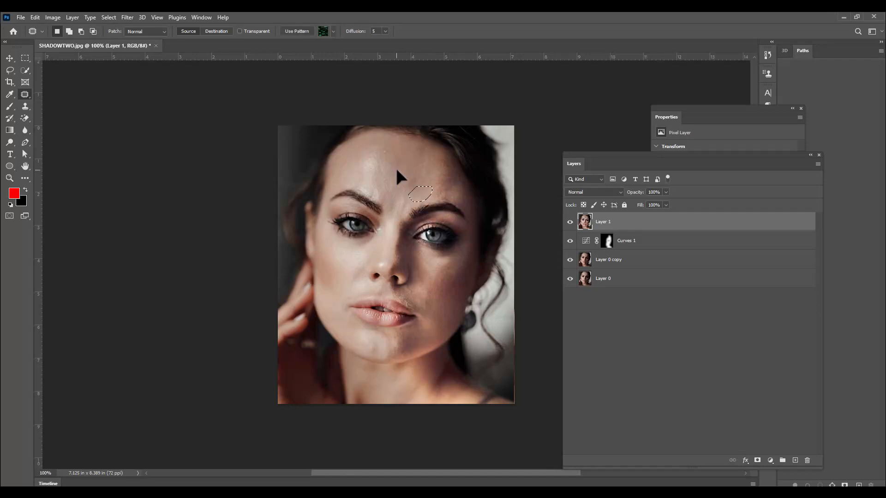
pyautogui.hotkey('ctrl', 'd')
# Step: Hide the Curves 1 and Layer 0 copy layers and lasso the remaining shadow along the temple, outer cheek, jaw and neck
pyautogui.moveTo(613, 164); pyautogui.dragTo(601, 123)
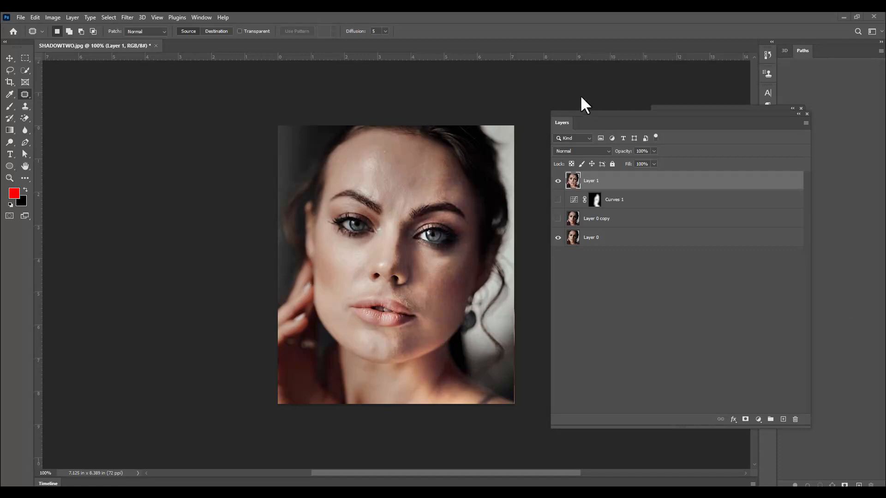
pyautogui.moveTo(569, 113); pyautogui.dragTo(575, 103)
pyautogui.click(10, 70)
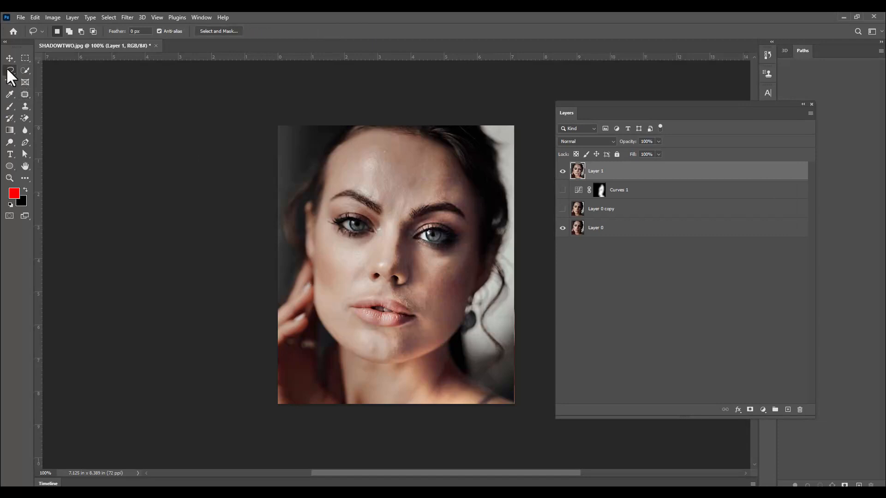
pyautogui.rightClick(9, 70)
pyautogui.click(31, 71)
pyautogui.moveTo(460, 182)
pyautogui.mouseDown()
pyautogui.moveTo(456, 233)
pyautogui.moveTo(437, 273)
pyautogui.mouseUp()
pyautogui.moveTo(436, 386)
pyautogui.mouseDown()
pyautogui.moveTo(484, 396)
pyautogui.moveTo(448, 351)
pyautogui.moveTo(488, 270)
pyautogui.moveTo(477, 192)
pyautogui.moveTo(467, 177)
pyautogui.moveTo(459, 183)
pyautogui.mouseUp()
pyautogui.click(484, 260)
pyautogui.moveTo(486, 257)
pyautogui.mouseDown()
pyautogui.moveTo(482, 291)
pyautogui.moveTo(498, 266)
pyautogui.mouseUp()
pyautogui.moveTo(617, 105); pyautogui.dragTo(612, 105)
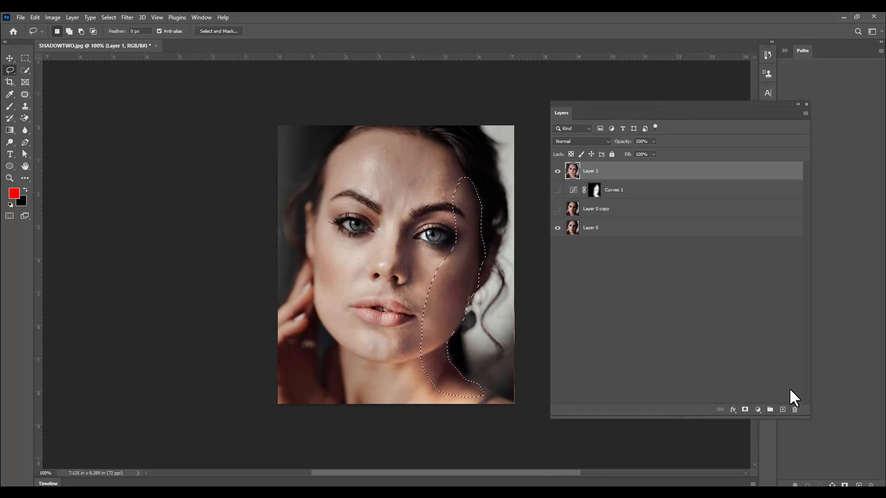
# Step: Add a second Curves adjustment layer from the selection and raise the middle of its curve to brighten the shadowed area
pyautogui.click(758, 410)
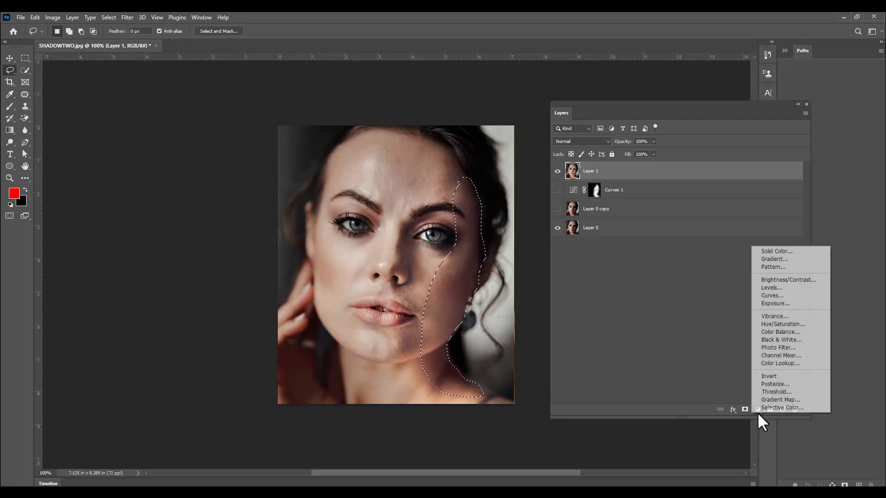
pyautogui.click(775, 296)
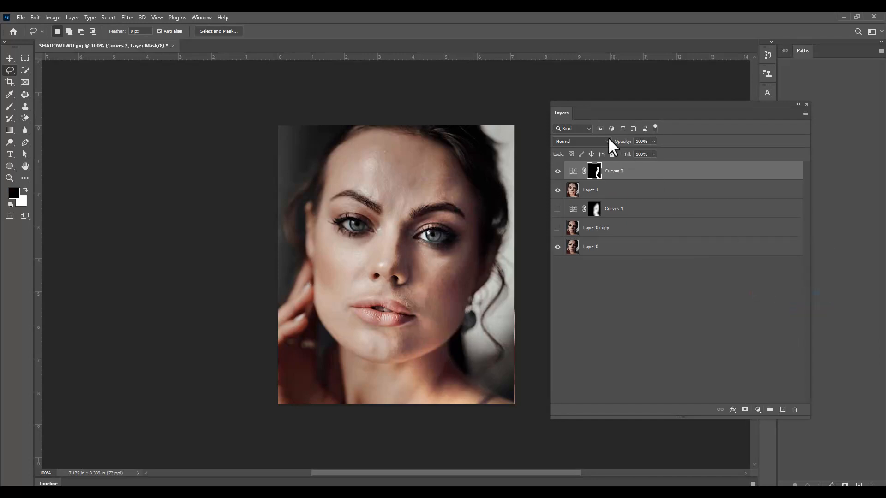
pyautogui.moveTo(594, 100); pyautogui.dragTo(591, 238)
pyautogui.click(664, 110)
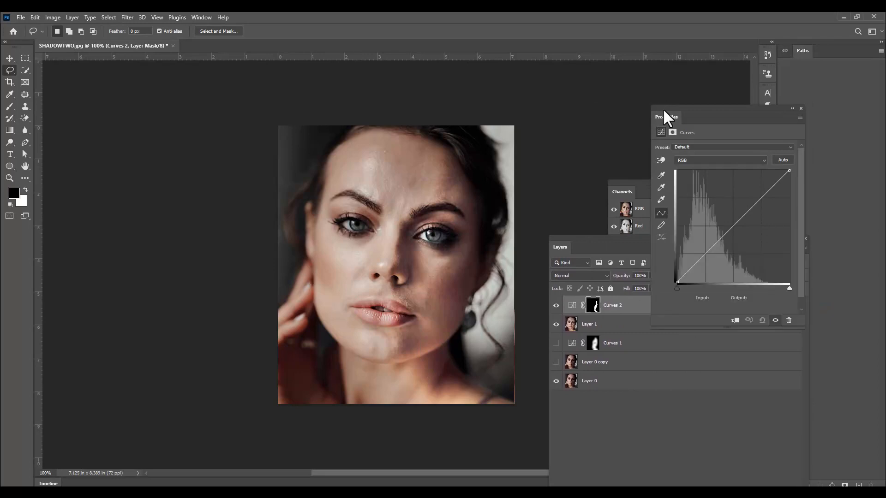
pyautogui.moveTo(665, 112); pyautogui.dragTo(622, 109)
pyautogui.moveTo(691, 224); pyautogui.dragTo(679, 219)
pyautogui.moveTo(595, 238); pyautogui.dragTo(588, 238)
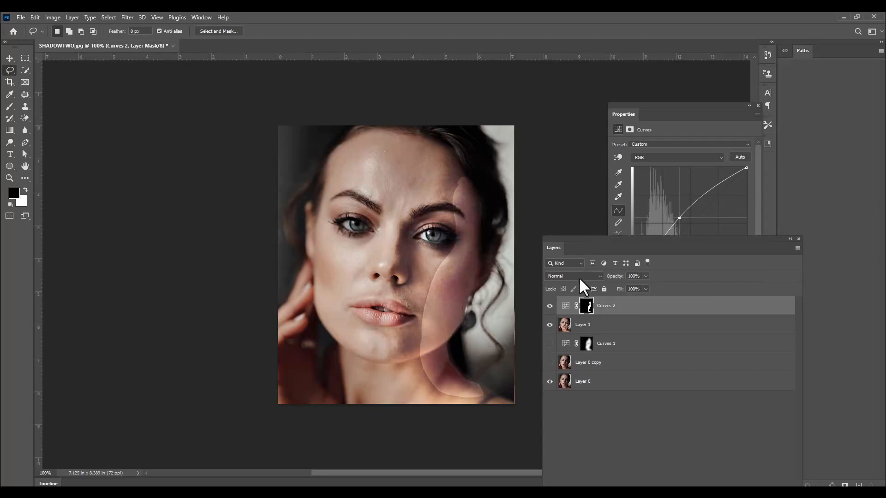
# Step: Feather the layer mask of the Curves 2 adjustment to 27 px
pyautogui.click(586, 307)
pyautogui.moveTo(580, 249); pyautogui.dragTo(577, 262)
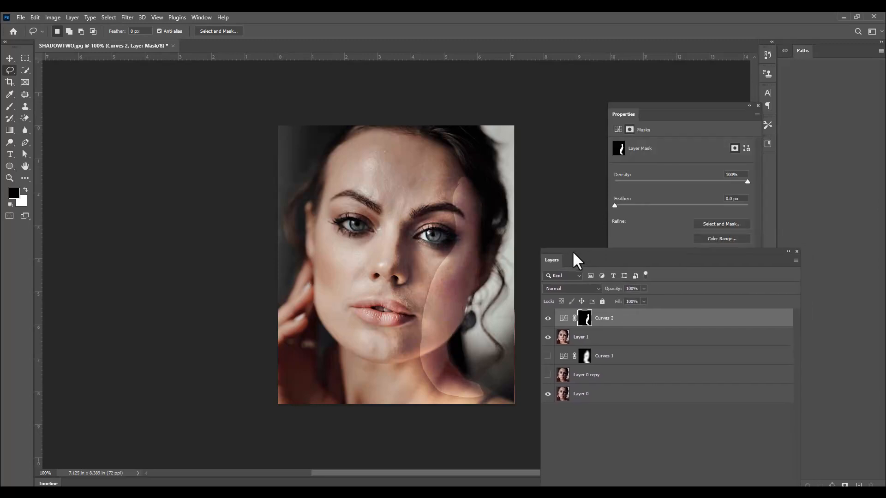
pyautogui.click(615, 205)
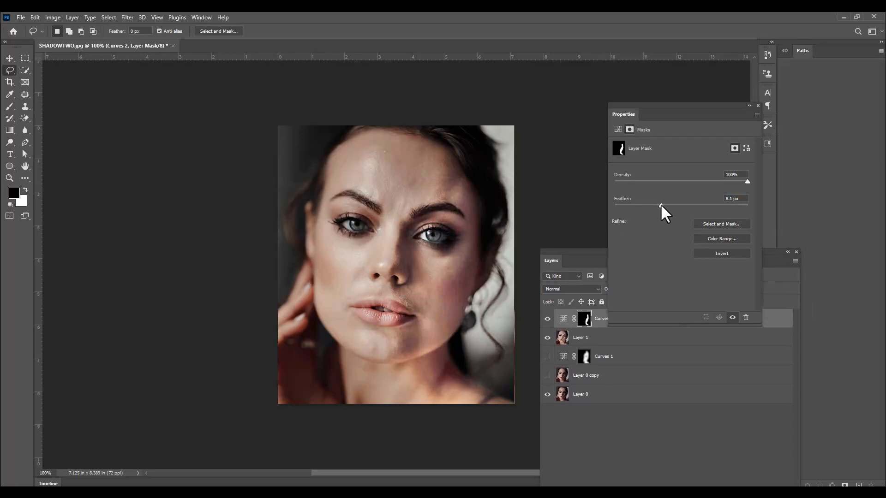
pyautogui.moveTo(660, 203); pyautogui.dragTo(677, 206)
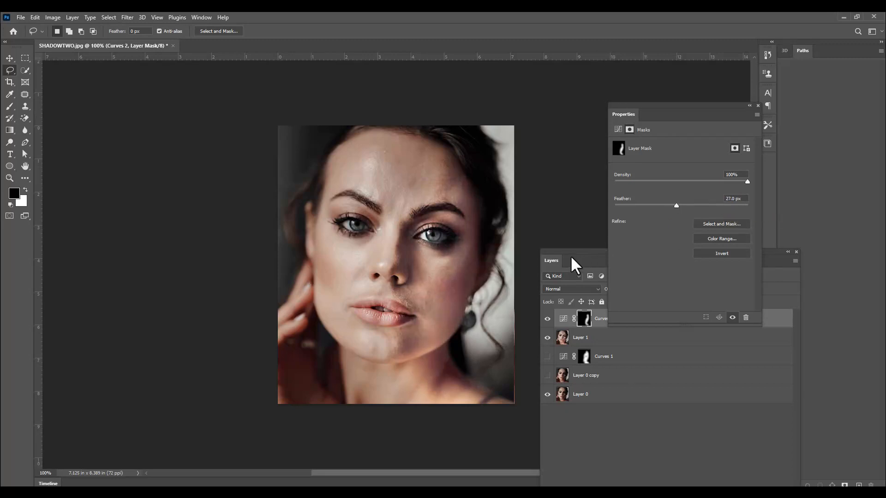
# Step: Create a merged copy of all visible layers above the Curves 2 layer
pyautogui.moveTo(571, 258); pyautogui.dragTo(576, 159)
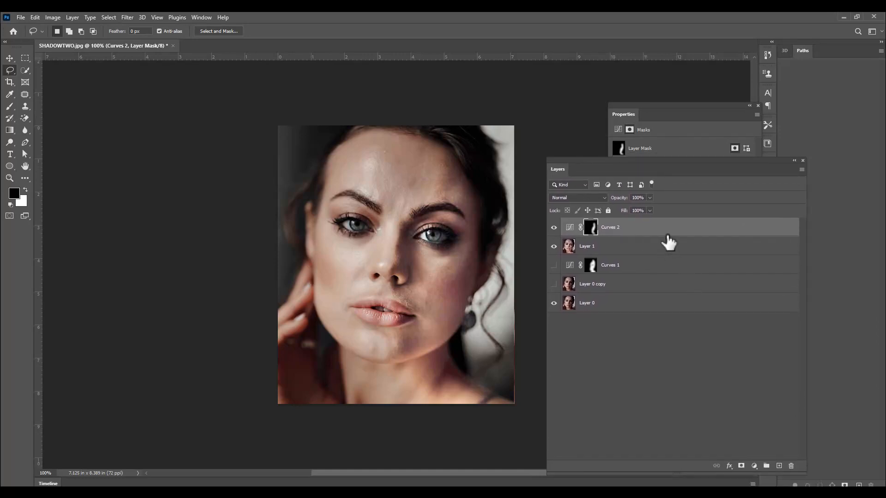
pyautogui.hotkey('ctrl', 'shift', 'alt', 'e')
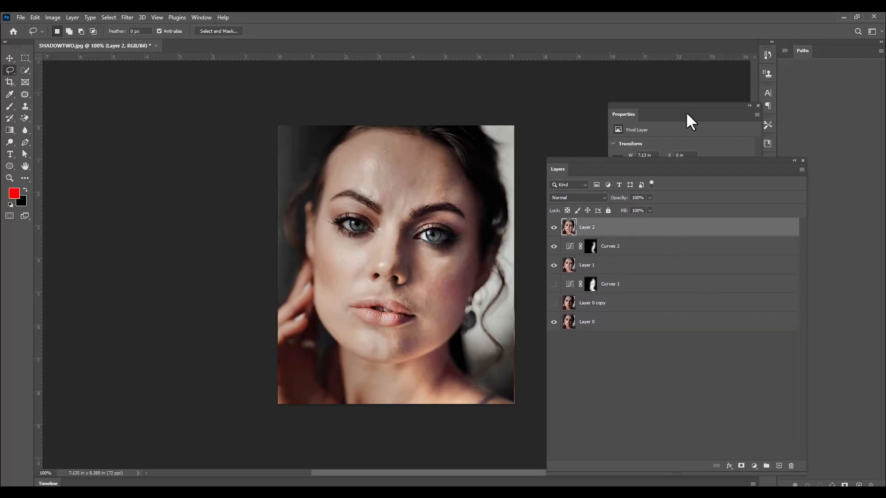
pyautogui.moveTo(563, 164); pyautogui.dragTo(573, 159)
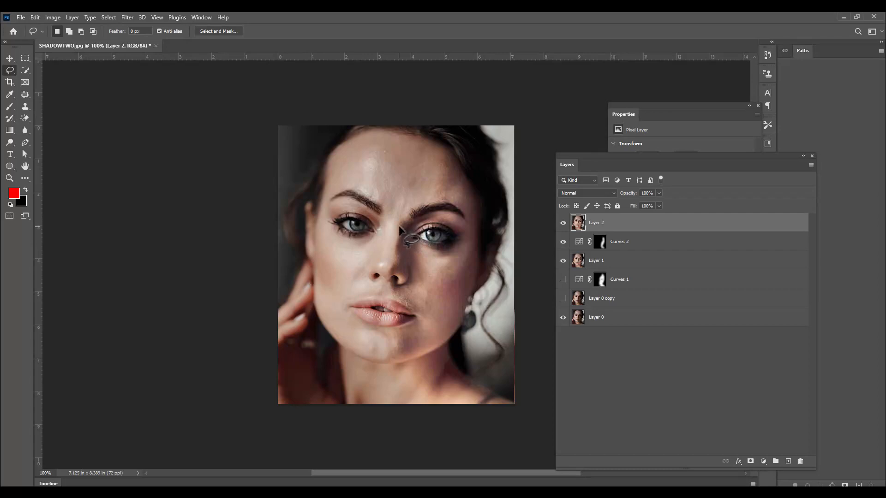
# Step: Lasso the shadowed eye and side of the nose, and brighten them with a Curves adjustment layer raising input 99 to output 156
pyautogui.moveTo(400, 226)
pyautogui.mouseDown()
pyautogui.moveTo(454, 216)
pyautogui.moveTo(466, 245)
pyautogui.moveTo(418, 265)
pyautogui.moveTo(407, 282)
pyautogui.moveTo(389, 269)
pyautogui.moveTo(398, 227)
pyautogui.mouseUp()
pyautogui.click(764, 462)
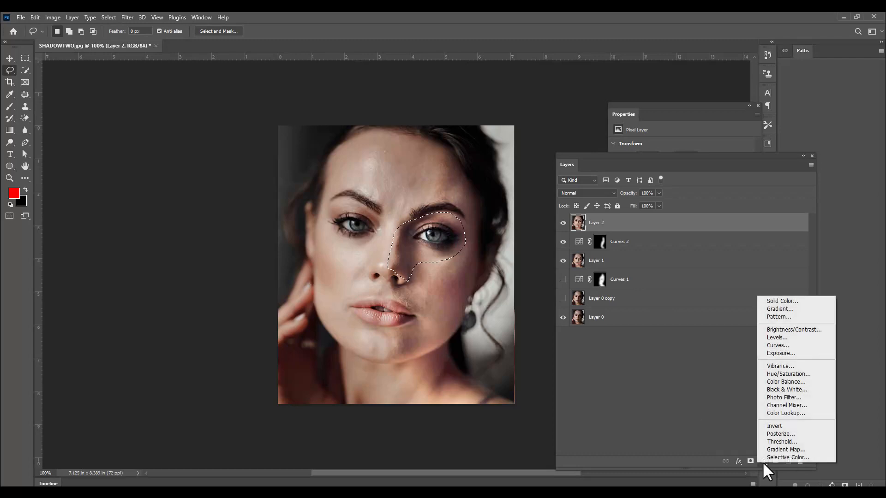
pyautogui.click(793, 346)
pyautogui.moveTo(592, 158); pyautogui.dragTo(574, 259)
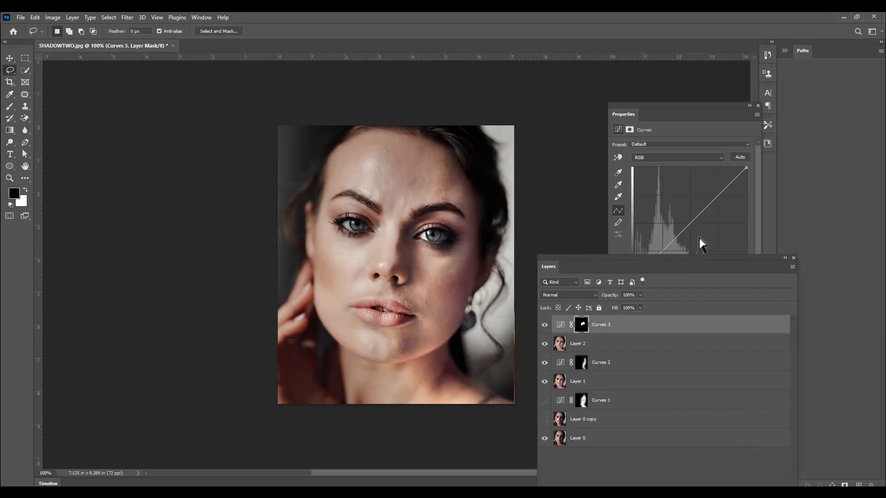
pyautogui.moveTo(689, 225); pyautogui.dragTo(678, 211)
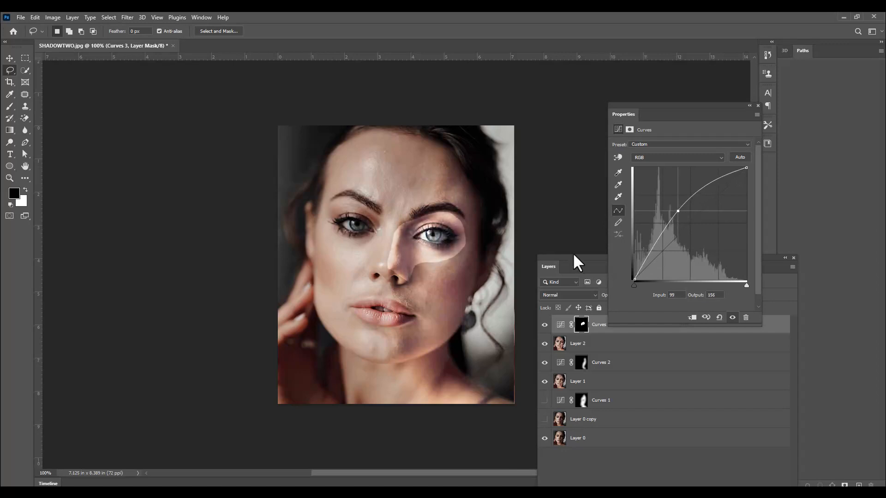
# Step: Feather the layer mask of the Curves 3 adjustment to 9.8 px
pyautogui.moveTo(574, 255); pyautogui.dragTo(568, 263)
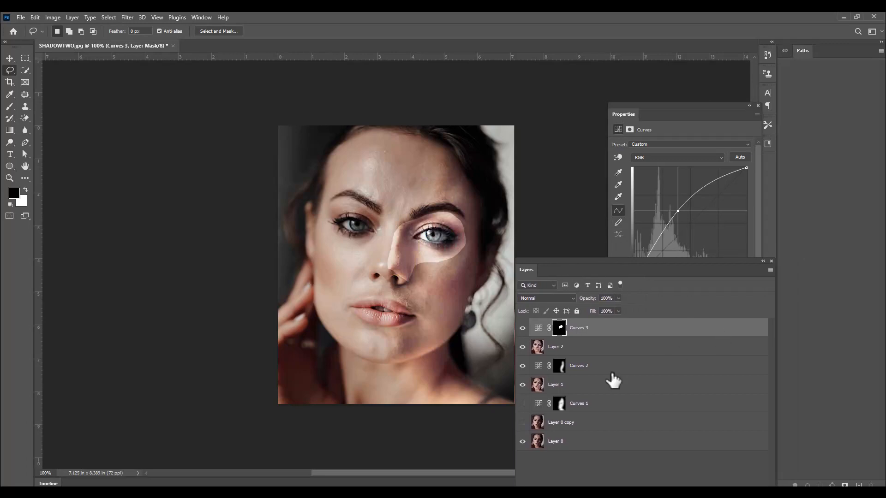
pyautogui.click(561, 330)
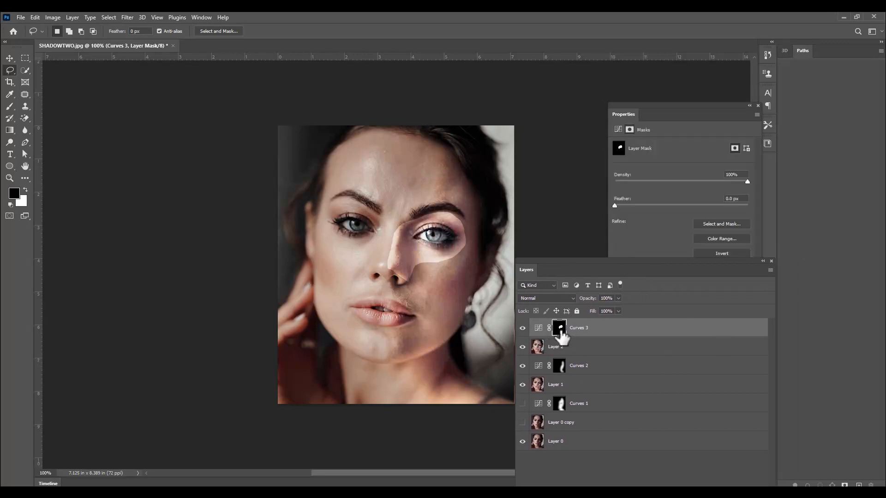
pyautogui.moveTo(613, 207); pyautogui.dragTo(621, 204)
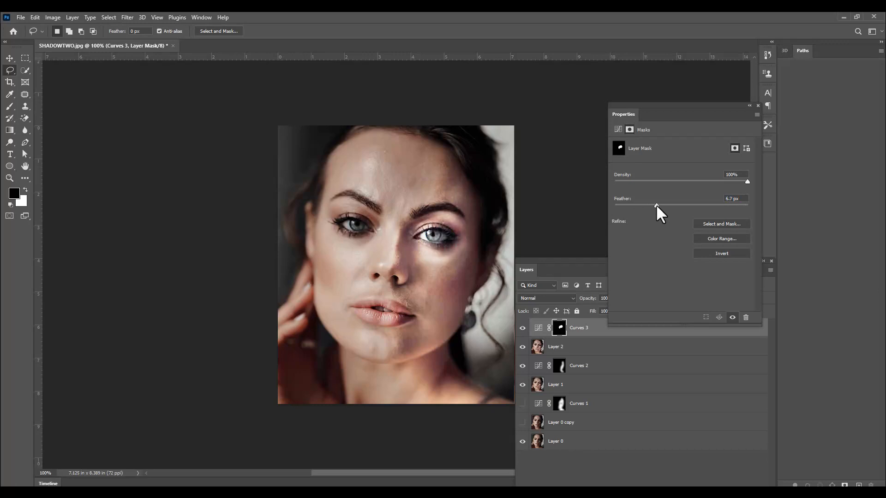
pyautogui.moveTo(657, 206); pyautogui.dragTo(662, 206)
pyautogui.moveTo(565, 261); pyautogui.dragTo(604, 233)
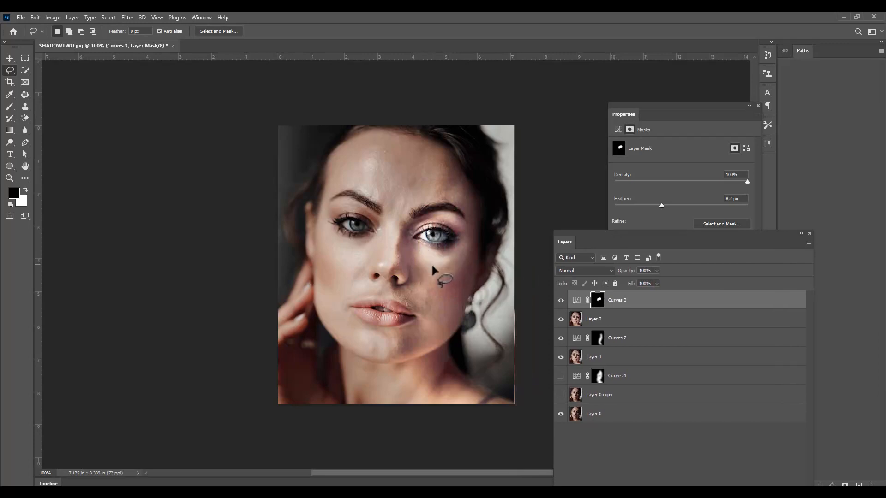
pyautogui.click(661, 206)
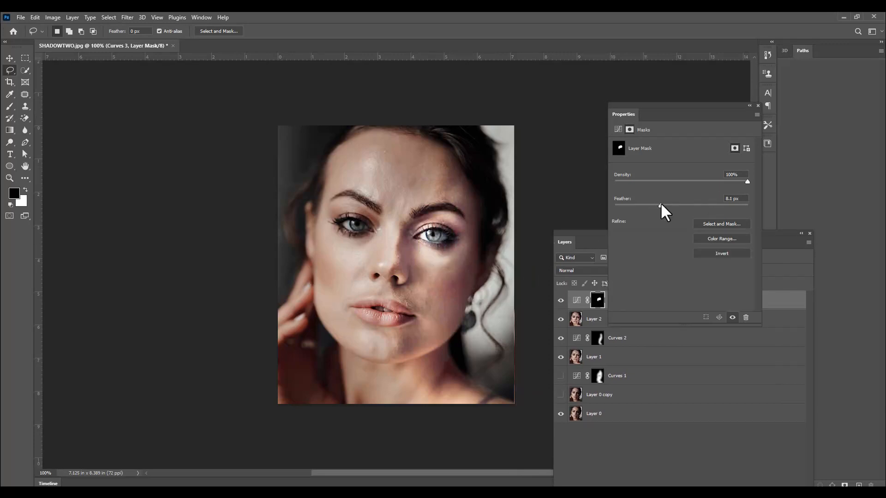
pyautogui.moveTo(666, 206); pyautogui.dragTo(668, 206)
# Step: Paint black on the Curves 3 mask with a size 60 brush at 25% flow to blend the brightened eye and nose area
pyautogui.moveTo(577, 230); pyautogui.dragTo(572, 230)
pyautogui.click(9, 108)
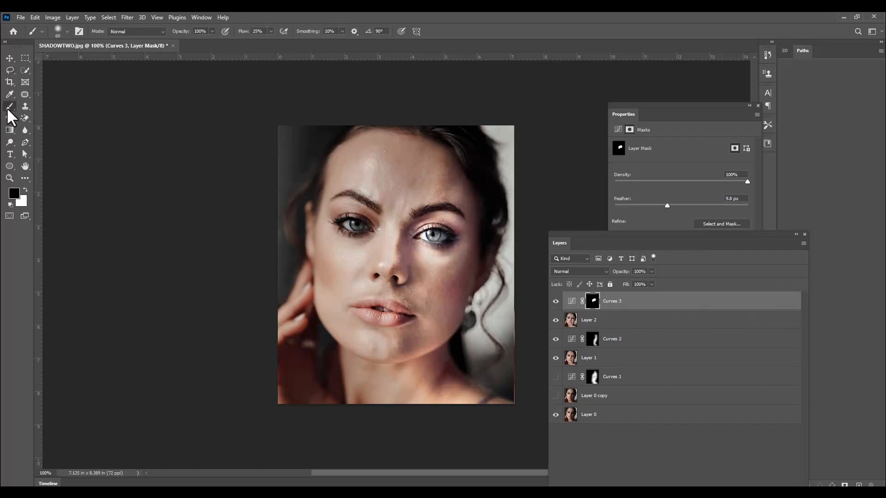
pyautogui.click(25, 108)
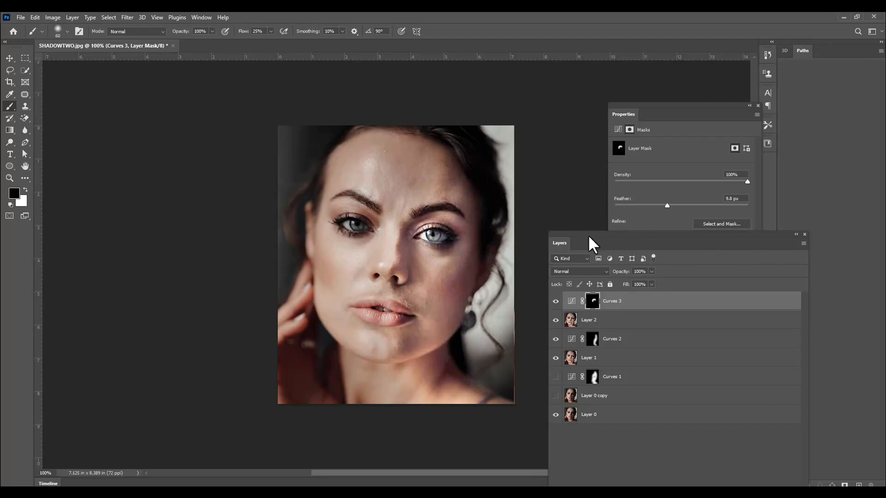
# Step: Create a merged copy of all visible layers above the Curves 3 layer
pyautogui.moveTo(588, 234); pyautogui.dragTo(593, 210)
pyautogui.click(579, 277)
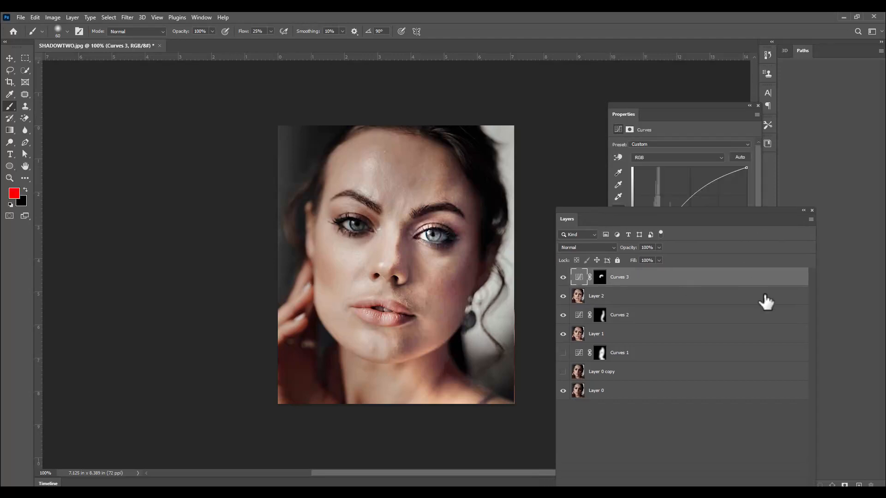
pyautogui.hotkey('ctrl', 'shift', 'alt', 'e')
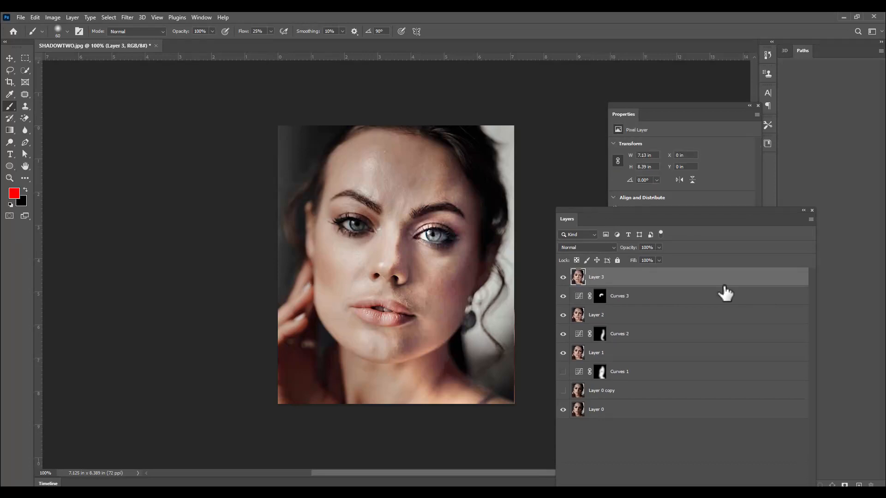
# Step: Hide every layer between Layer 3 and Layer 0, and toggle Layer 3 off and on to compare the result with the original
pyautogui.moveTo(631, 210); pyautogui.dragTo(632, 74)
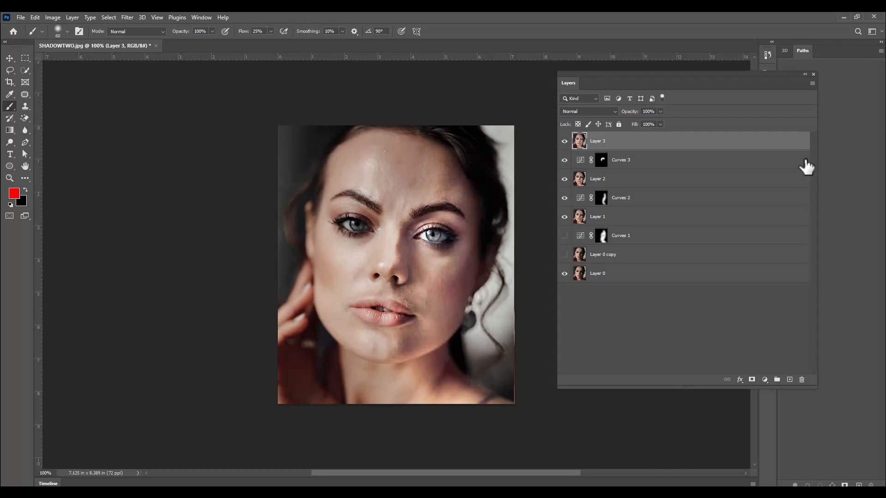
pyautogui.moveTo(565, 160); pyautogui.dragTo(567, 240)
pyautogui.click(564, 141)
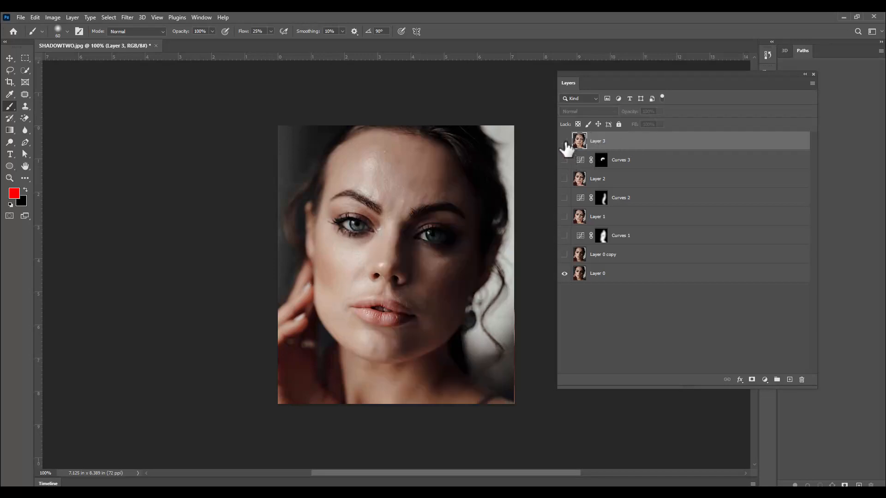
pyautogui.click(565, 142)
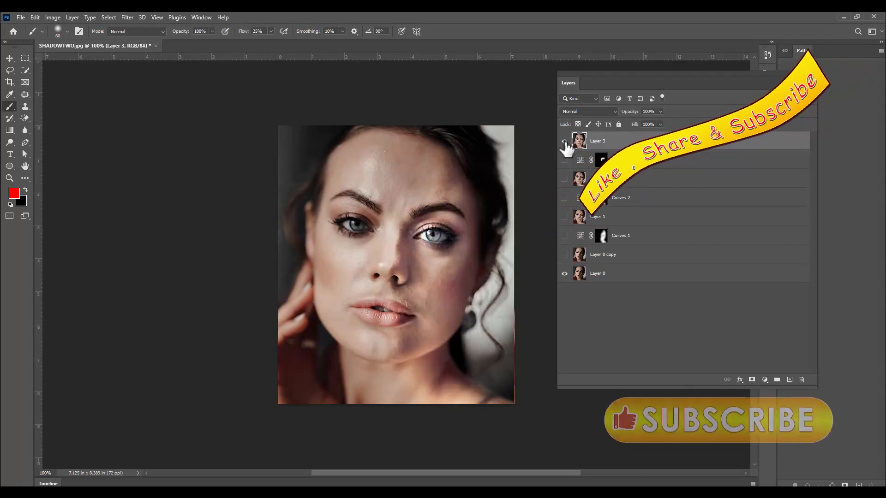
pyautogui.click(565, 141)
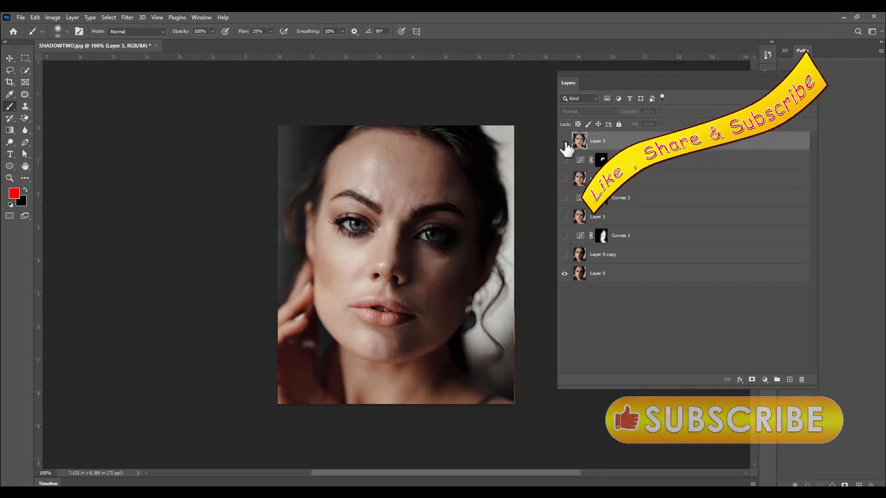
pyautogui.click(564, 142)
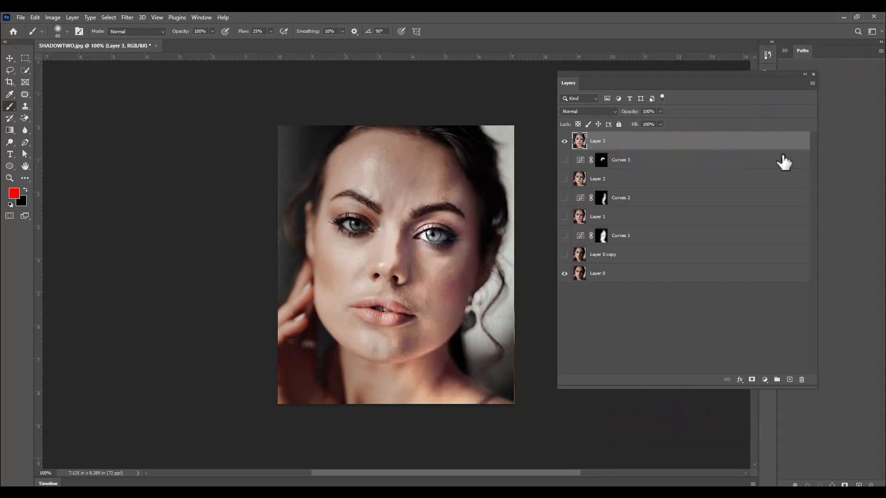